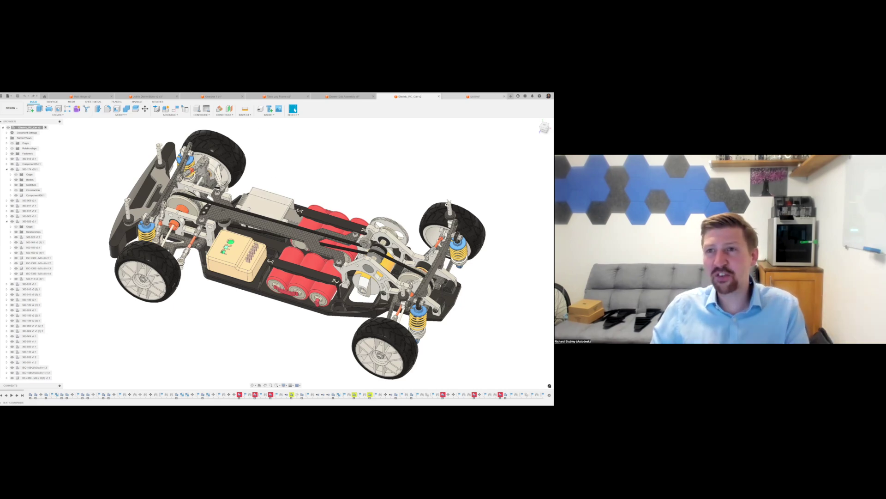
Switch to the untitled document containing the chassis and servo, and activate the chassis component.
click(475, 96)
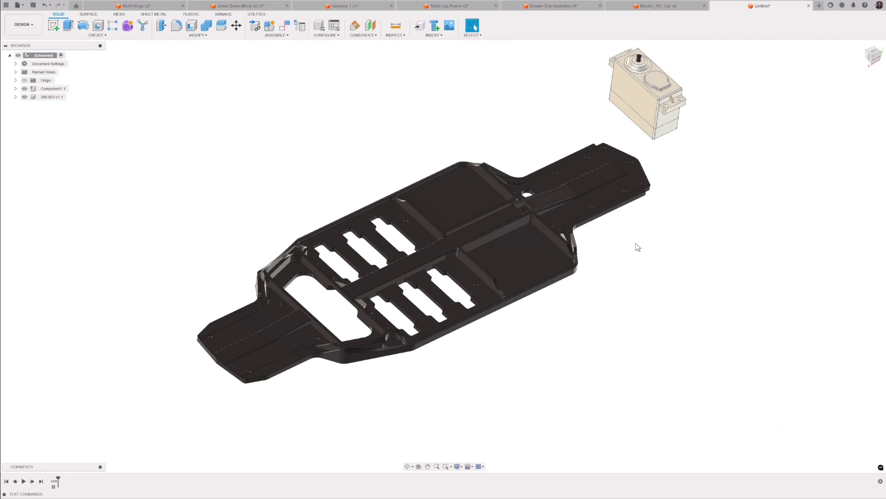
click(607, 97)
click(53, 89)
click(74, 88)
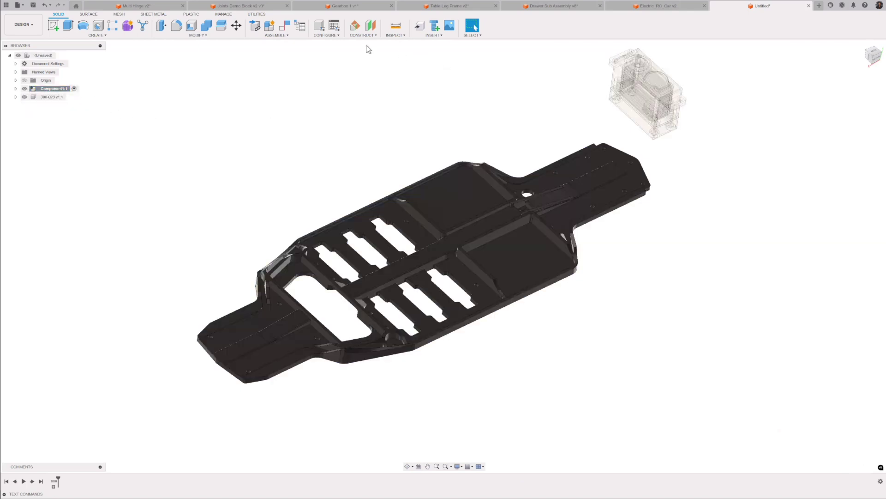
Construct a midplane between the two facing crosswise wall faces at the ends of the chassis's front pocket.
click(364, 35)
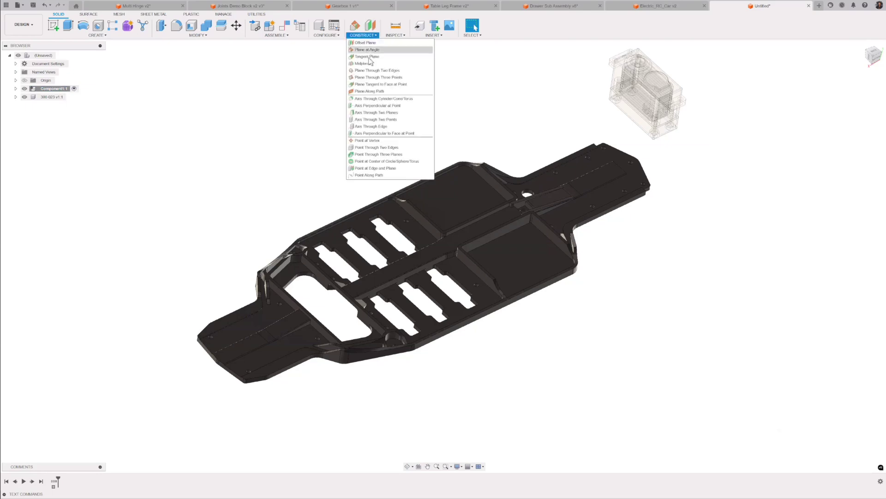
click(370, 64)
scroll(547, 236, up, 5)
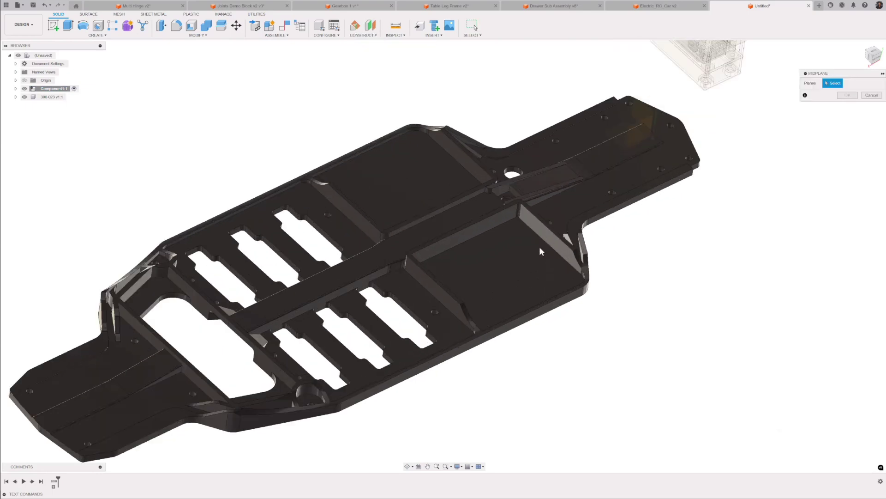
click(471, 264)
shift+middle_drag(472, 264, 430, 219)
click(429, 222)
scroll(296, 171, down, 3)
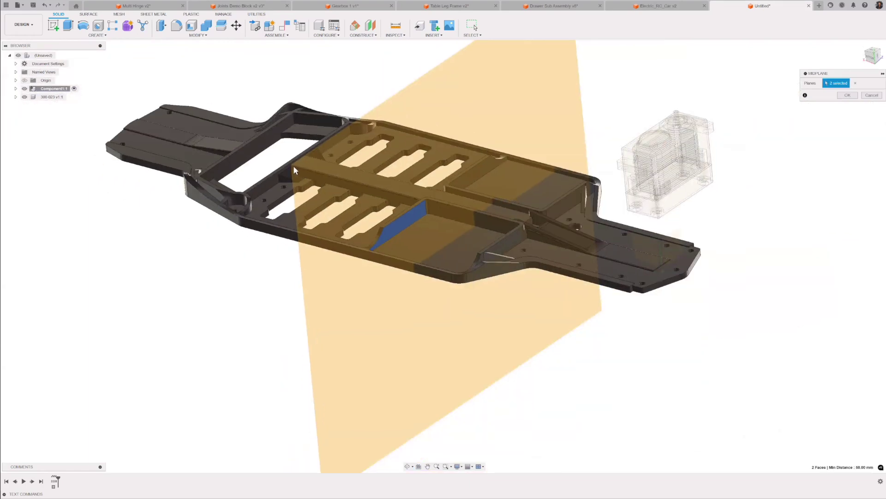
click(852, 97)
scroll(487, 115, down, 2)
middle_drag(493, 151, 477, 221)
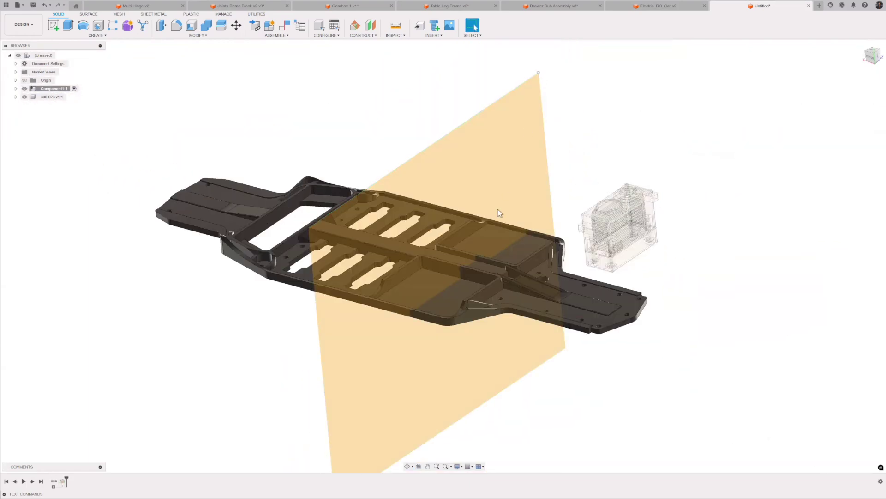
drag(498, 209, 493, 232)
Construct a second midplane between the two facing lengthwise wall faces of the same chassis pocket.
click(362, 35)
click(368, 65)
click(452, 269)
shift+middle_drag(452, 269, 326, 314)
scroll(326, 314, up, 4)
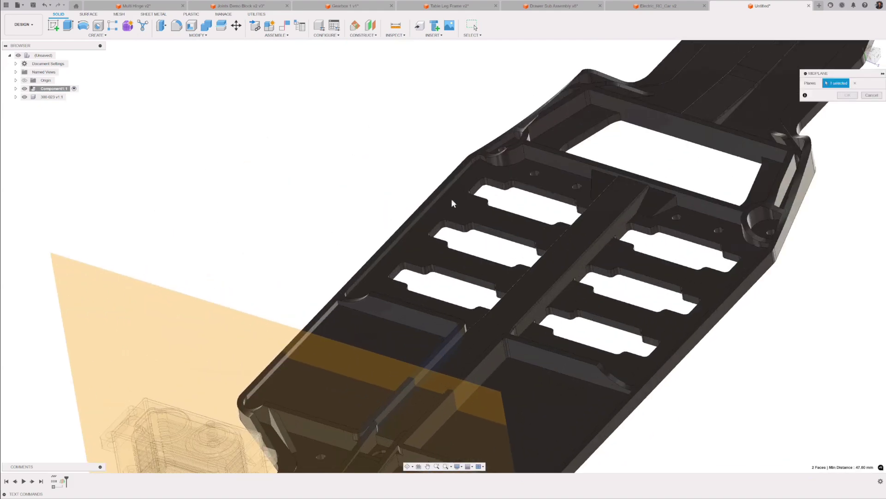
click(325, 313)
scroll(326, 314, down, 5)
click(848, 96)
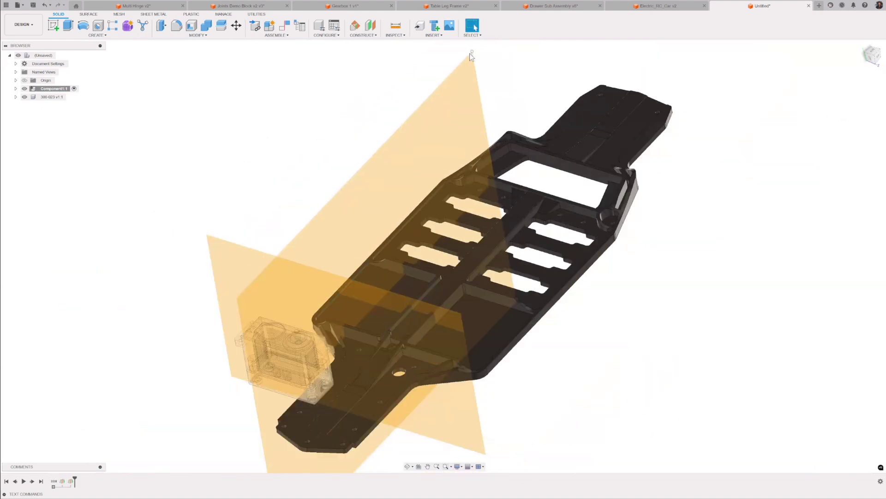
Shrink the displayed extents of the chassis construction planes around the pocket.
drag(472, 53, 417, 237)
click(375, 250)
shift+middle_drag(375, 250, 458, 217)
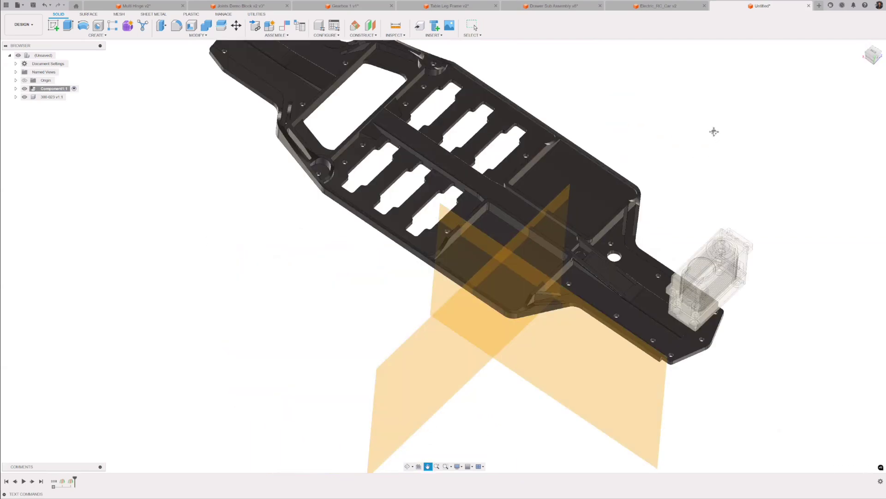
middle_drag(714, 132, 672, 150)
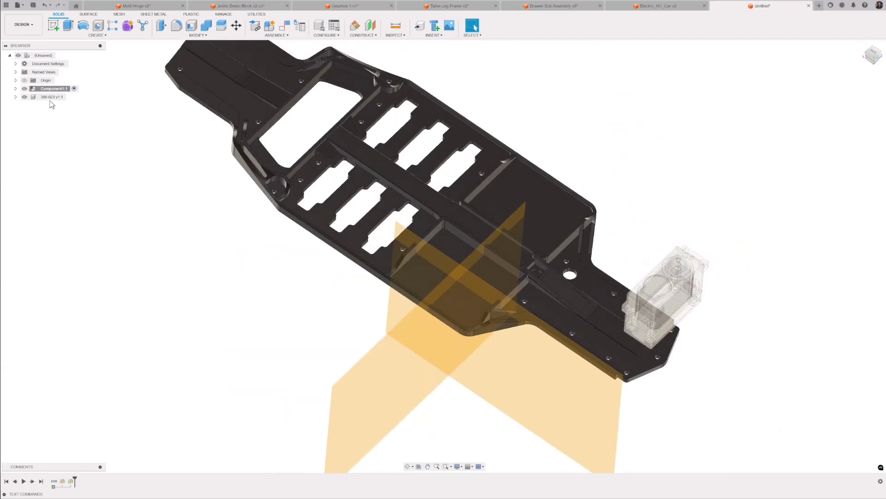
Activate the servo component and start a Midplane in it.
double_click(51, 97)
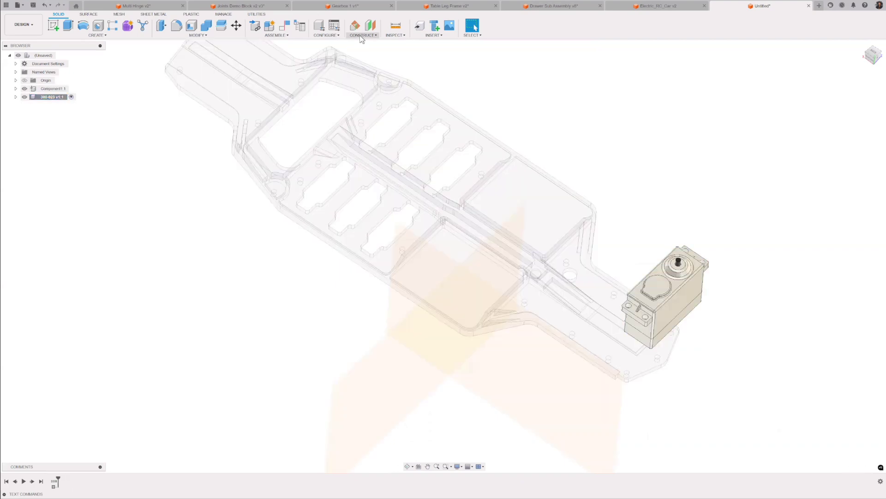
click(361, 36)
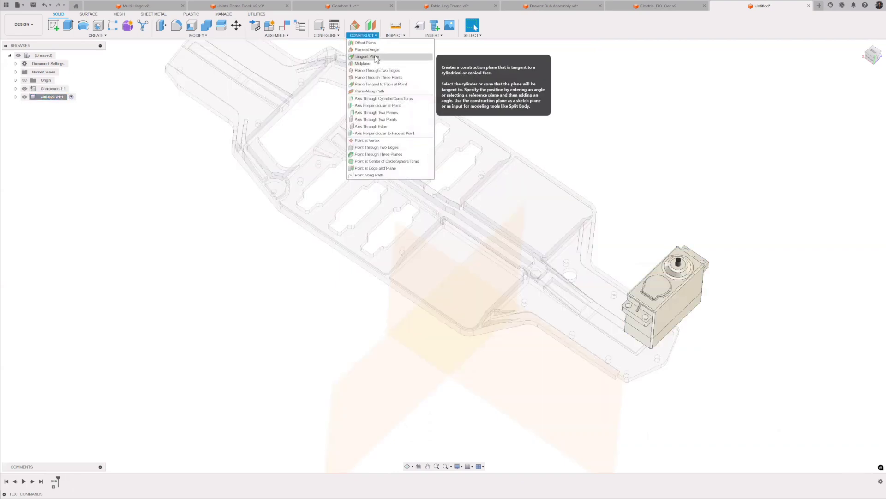
click(363, 63)
scroll(709, 231, up, 4)
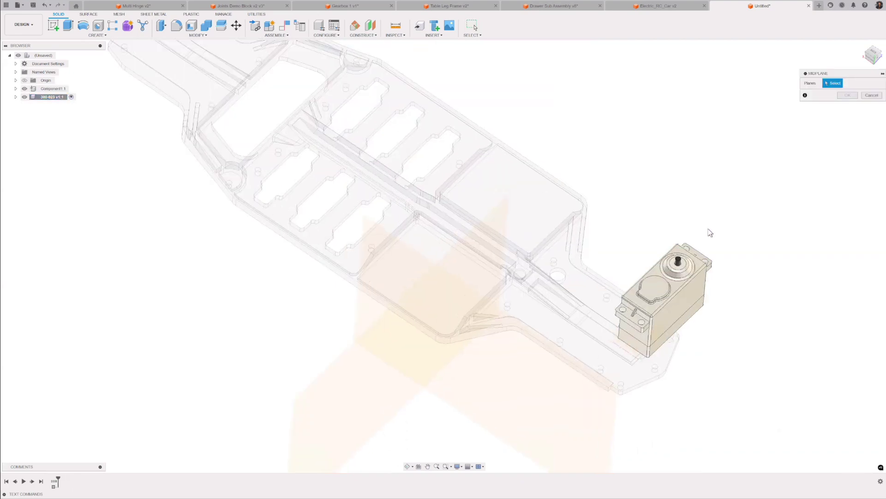
shift+middle_drag(691, 218, 665, 235)
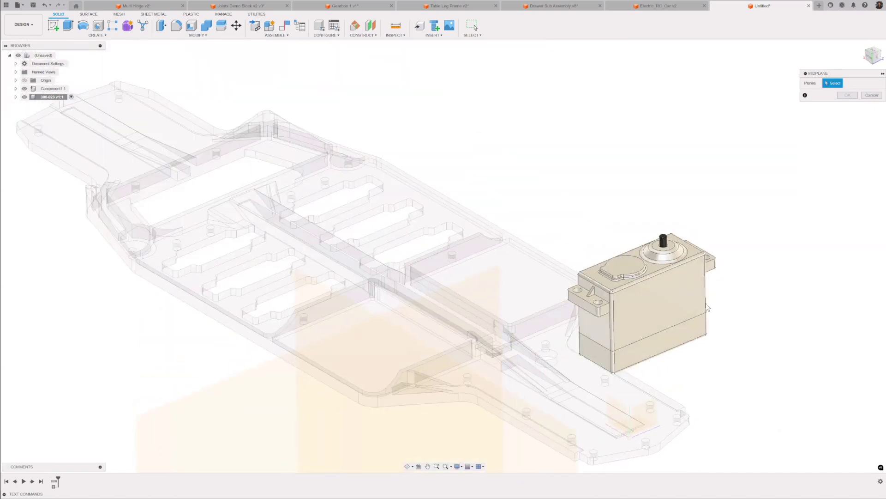
click(594, 327)
shift+middle_drag(595, 326, 712, 299)
click(713, 297)
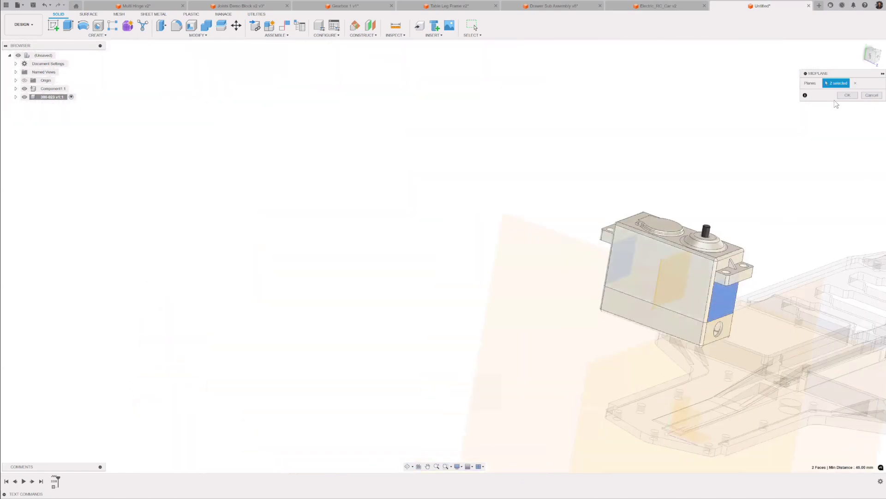
click(855, 85)
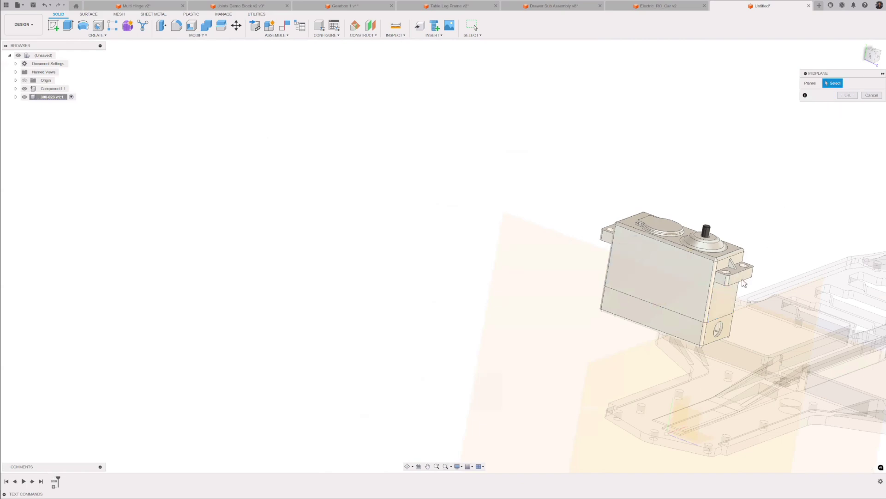
Construct a midplane between the outer end faces of the servo's two mounting tabs.
shift+middle_drag(654, 220, 720, 227)
click(612, 254)
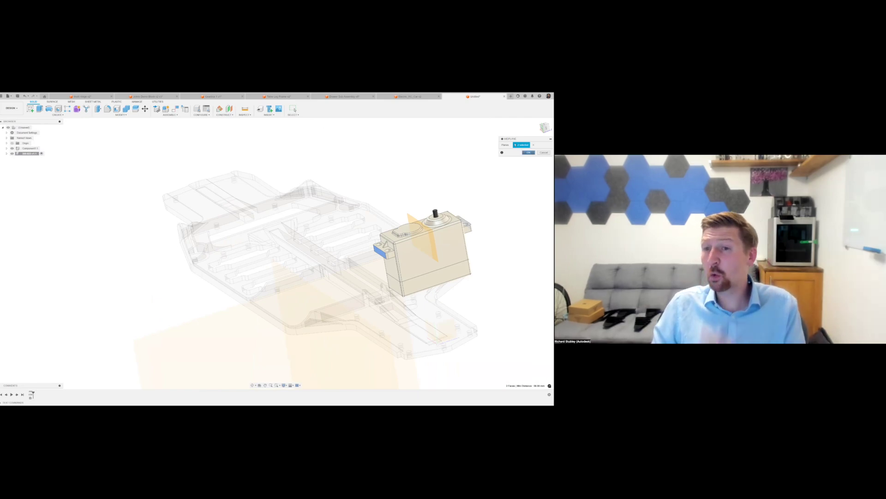
click(528, 152)
Construct another servo midplane halfway between the servo's top and bottom faces.
right_click(446, 141)
click(446, 127)
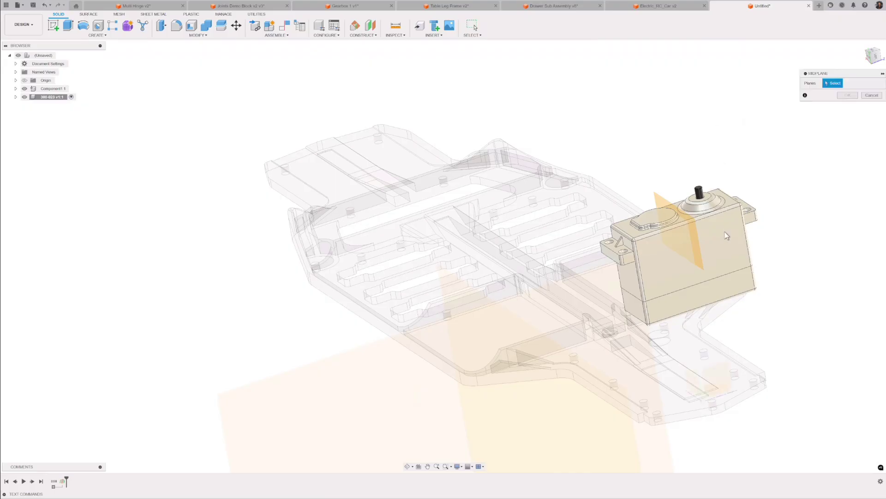
shift+middle_drag(750, 187, 731, 151)
click(734, 242)
scroll(713, 141, up, 4)
click(713, 139)
scroll(810, 123, down, 3)
click(849, 96)
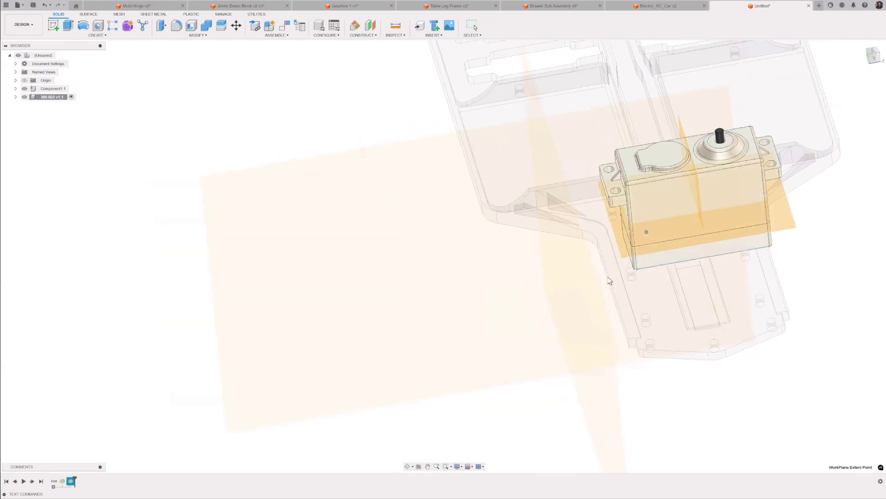
shift+middle_drag(648, 232, 657, 184)
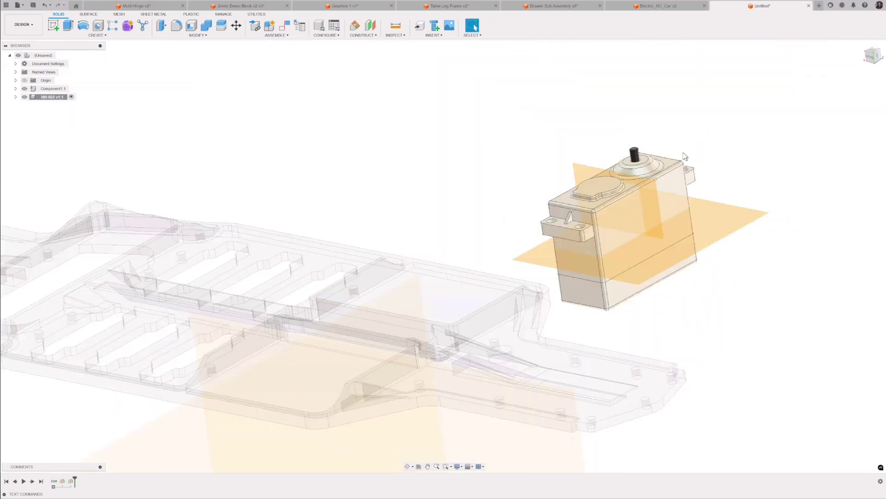
shift+middle_drag(623, 134, 476, 139)
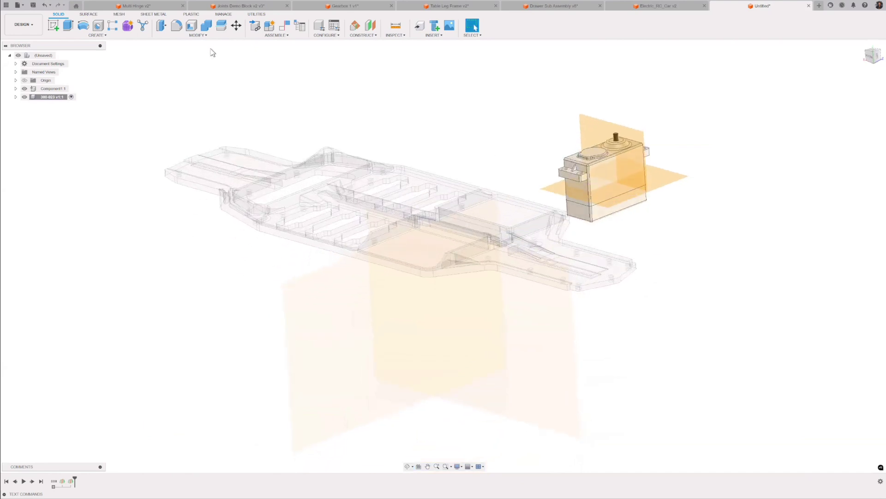
Activate the top-level assembly and constrain the servo's top-to-bottom midplane to the chassis's lengthwise midplane with Constrain Components.
click(61, 55)
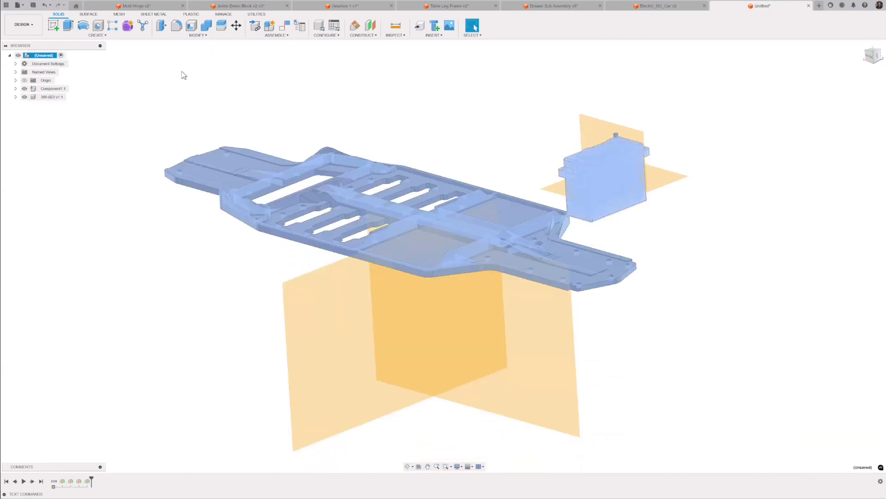
click(284, 27)
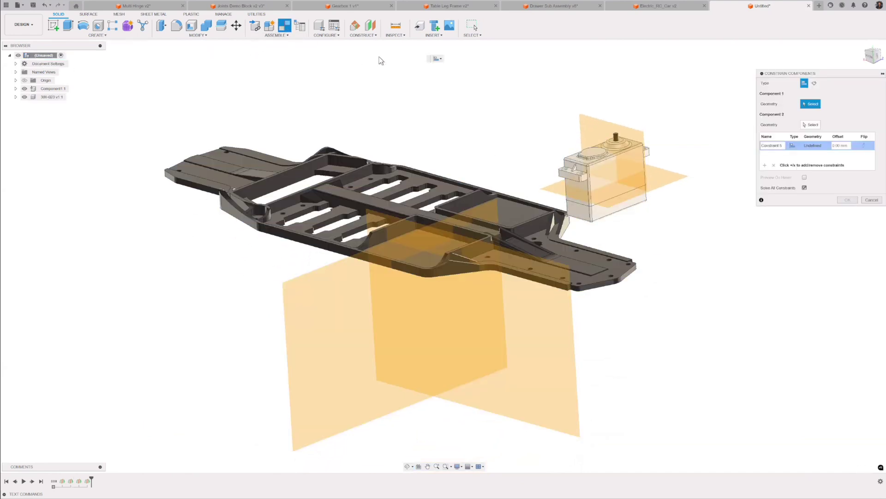
click(668, 180)
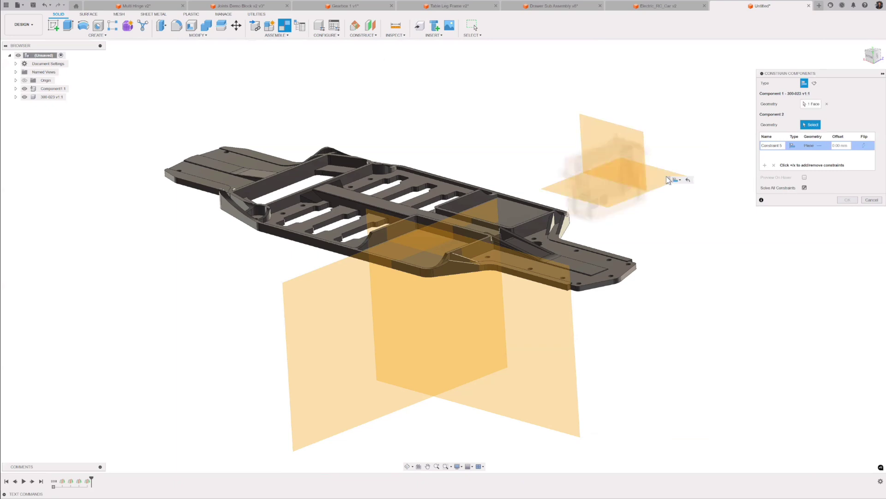
click(555, 306)
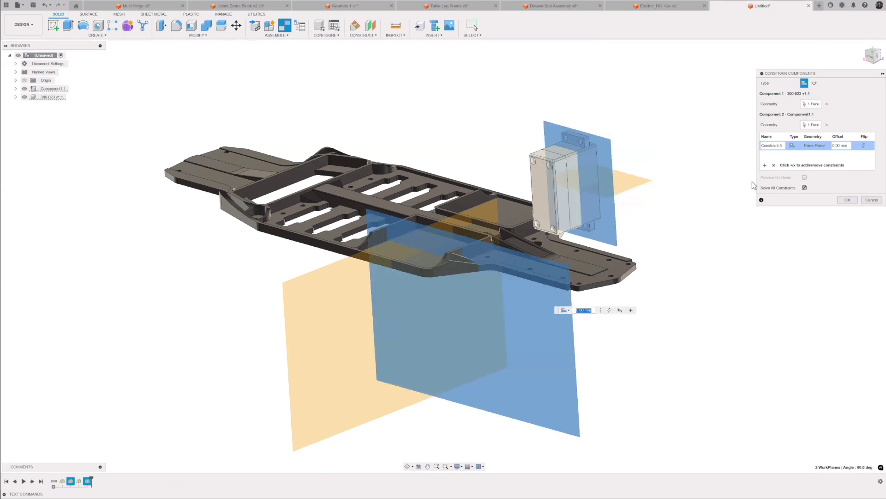
Add a second constraint aligning the servo's mounting-tab midplane with the chassis's crosswise midplane.
click(765, 165)
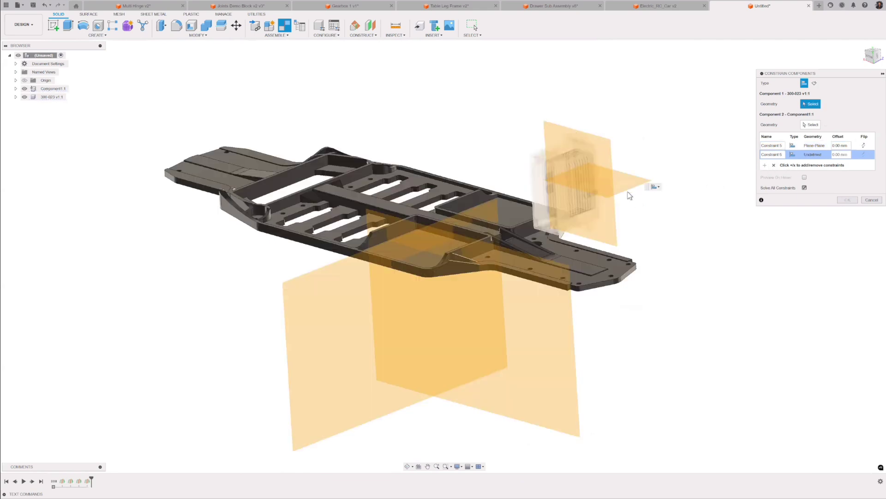
click(550, 232)
click(334, 306)
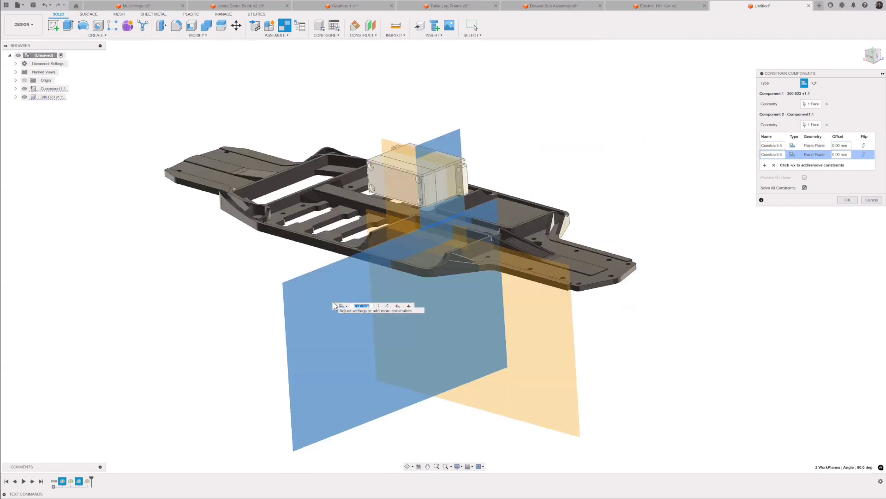
Add a third, face-to-face constraint seating the servo's broad side face on the chassis pocket floor, and finish the constraint set.
click(765, 165)
shift+middle_drag(574, 142, 414, 245)
scroll(426, 158, up, 4)
click(389, 169)
click(429, 253)
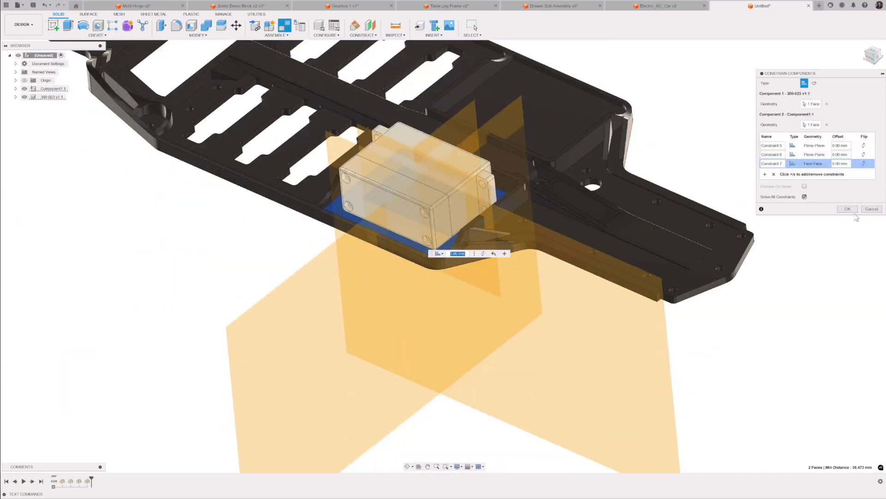
key(Return)
Turn off the visibility of user work planes to show the servo seated in the chassis.
click(457, 466)
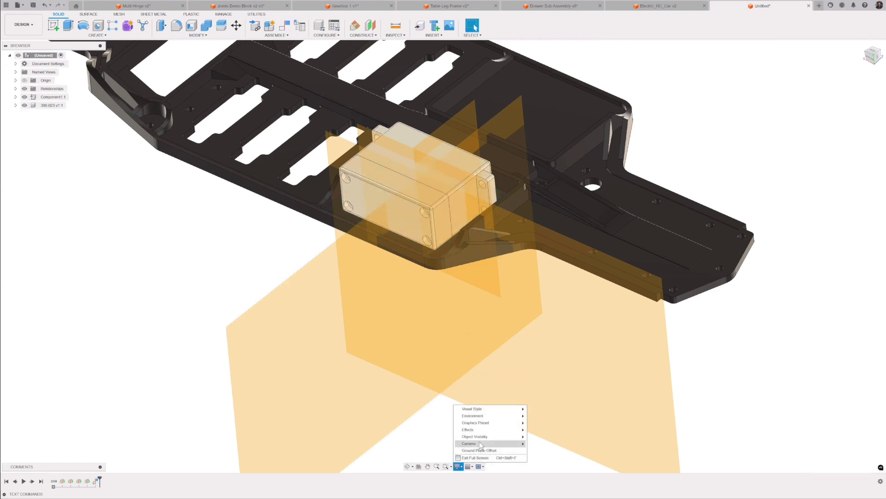
mouse_move(499, 440)
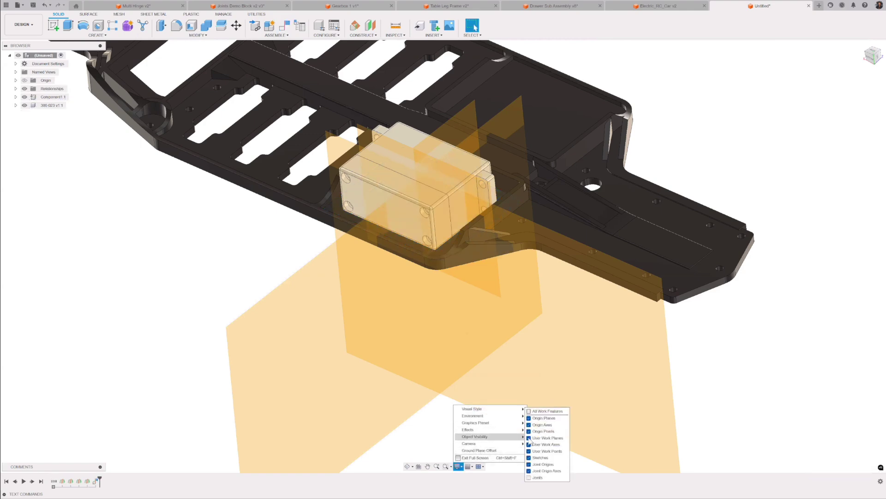
click(529, 438)
mouse_move(645, 358)
shift+middle_down()
mouse_move(641, 373)
mouse_move(637, 343)
mouse_move(649, 353)
shift+middle_up()
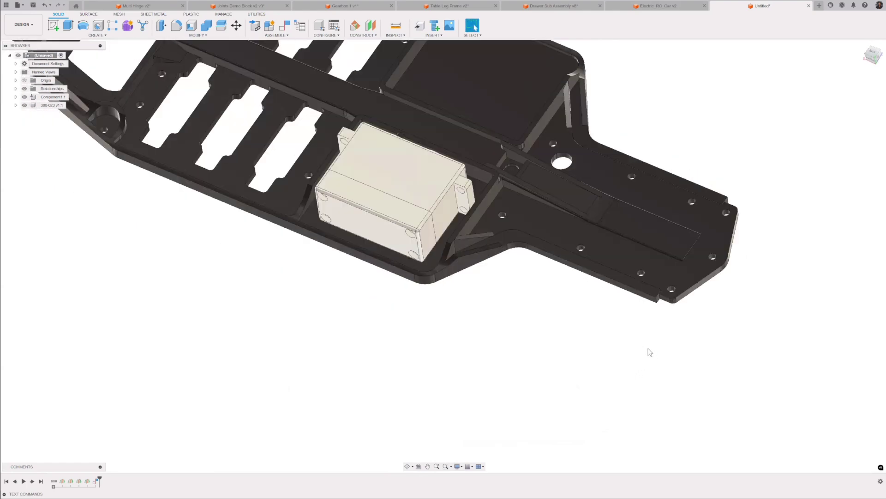